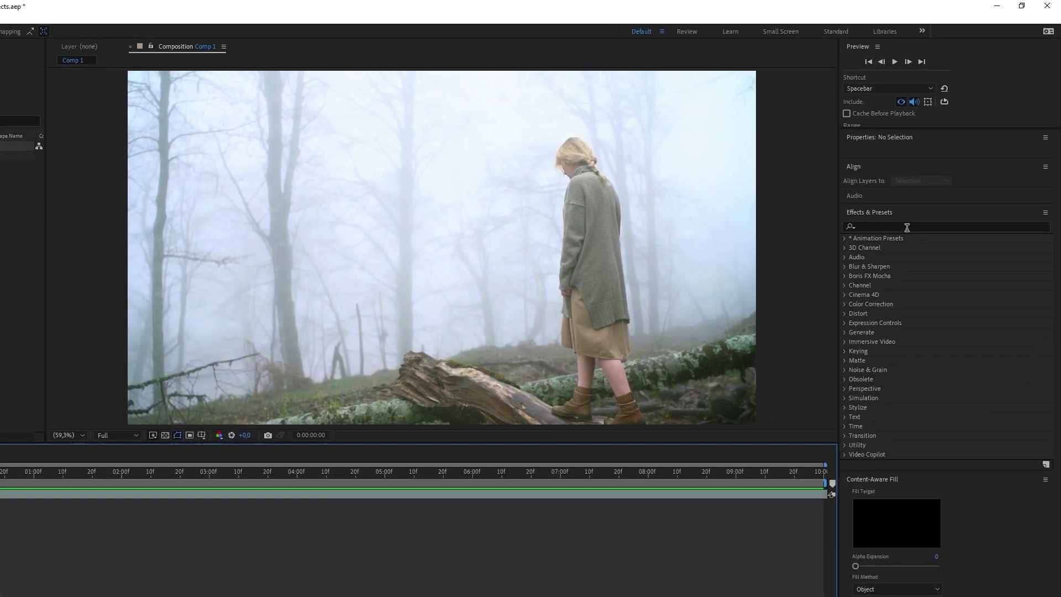
# Step: Find Colorama in Effects & Presets and apply it to the Like & Subscribe footage layer
pyautogui.click(945, 173)
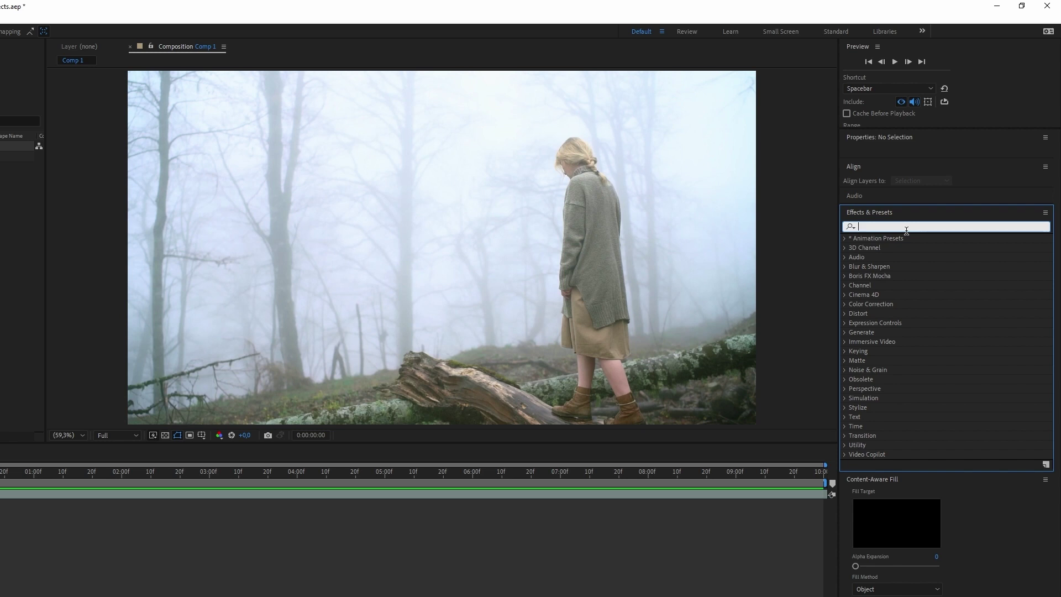
pyautogui.write('coloram')
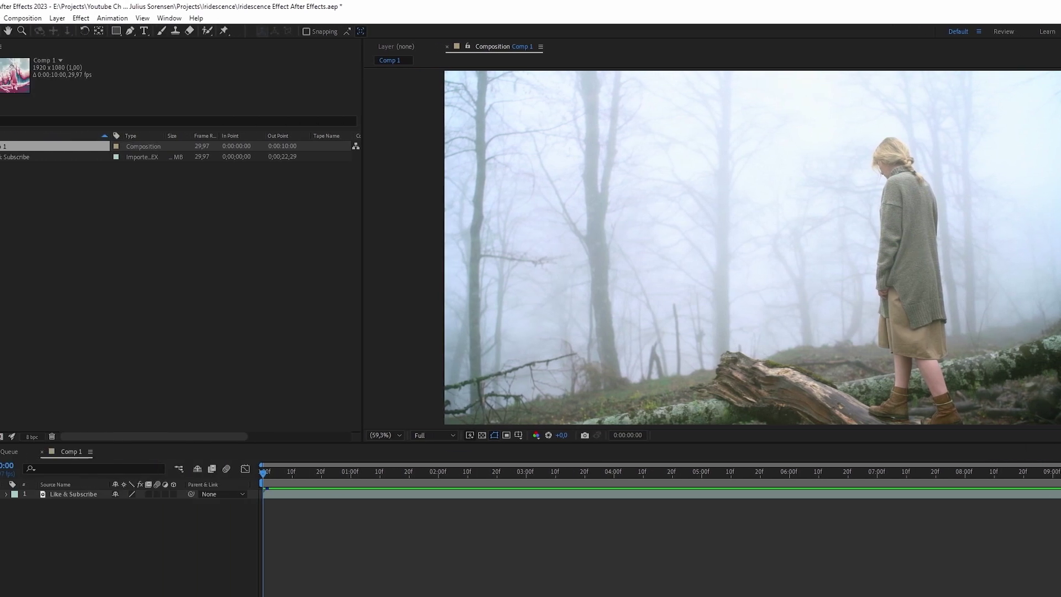
pyautogui.moveTo(883, 248); pyautogui.dragTo(108, 496)
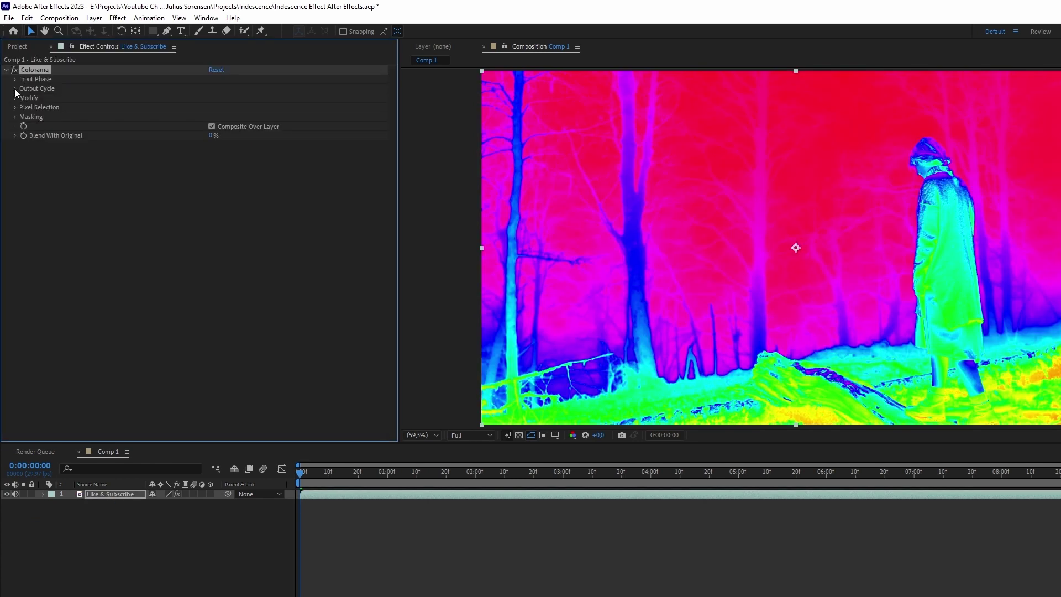
# Step: Set the red, yellow and green Output Cycle stops to EFEFE6, 1B557C and 9D203F
pyautogui.click(14, 89)
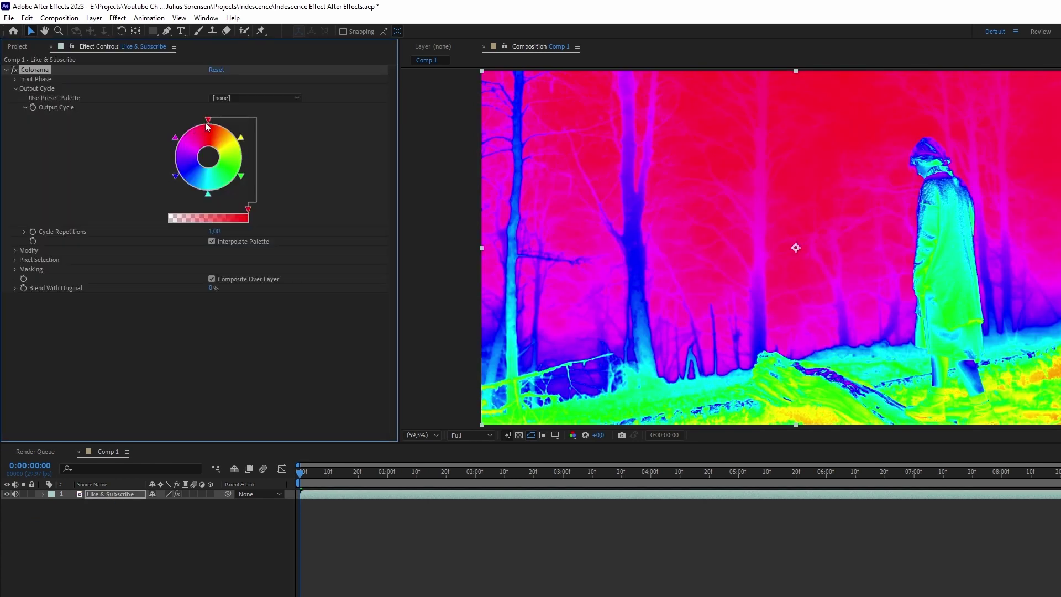
pyautogui.doubleClick(210, 124)
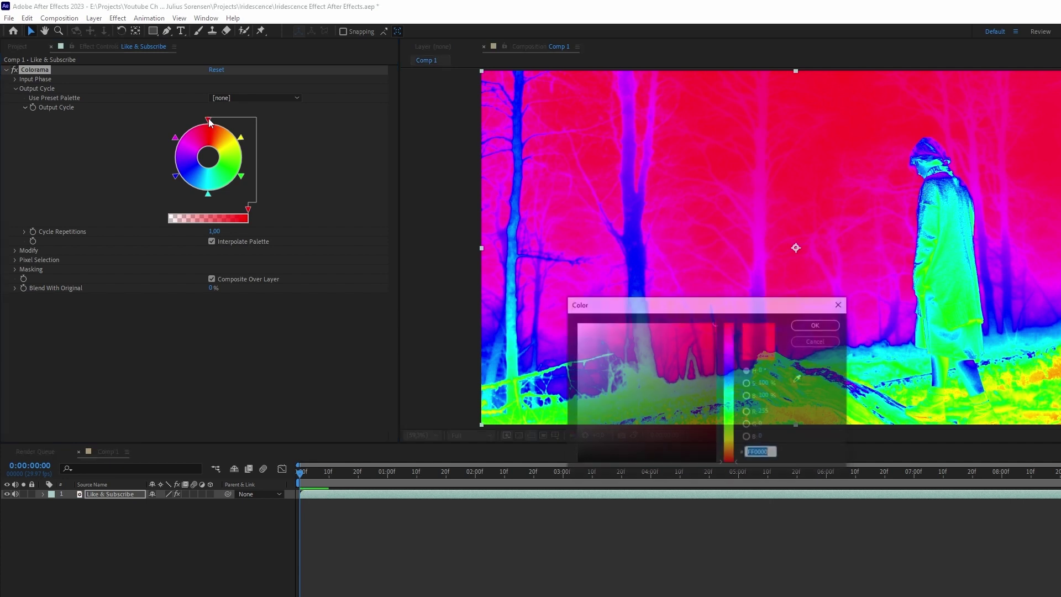
pyautogui.write('E')
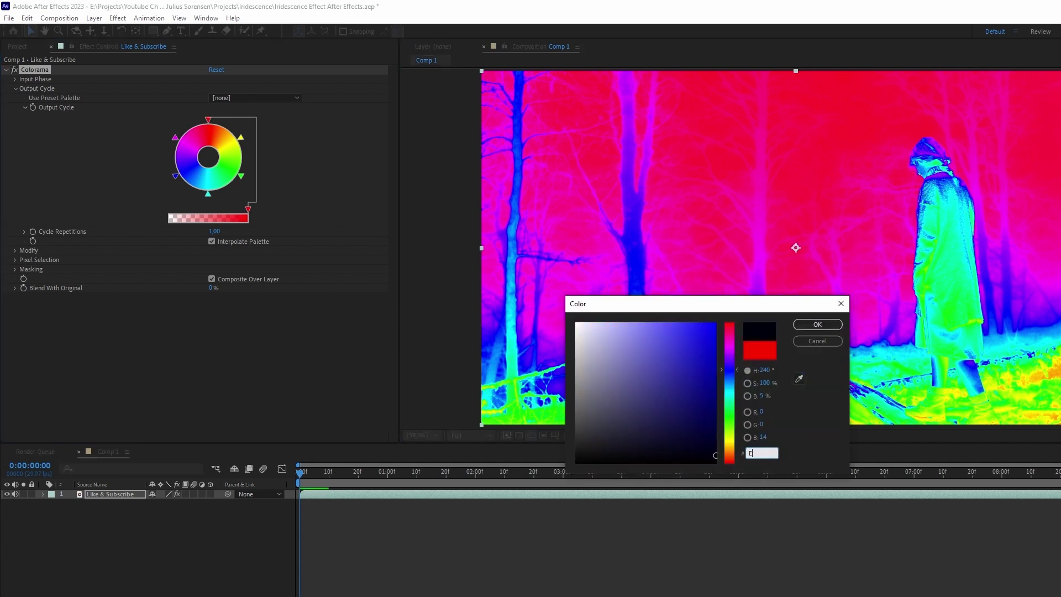
pyautogui.write('F')
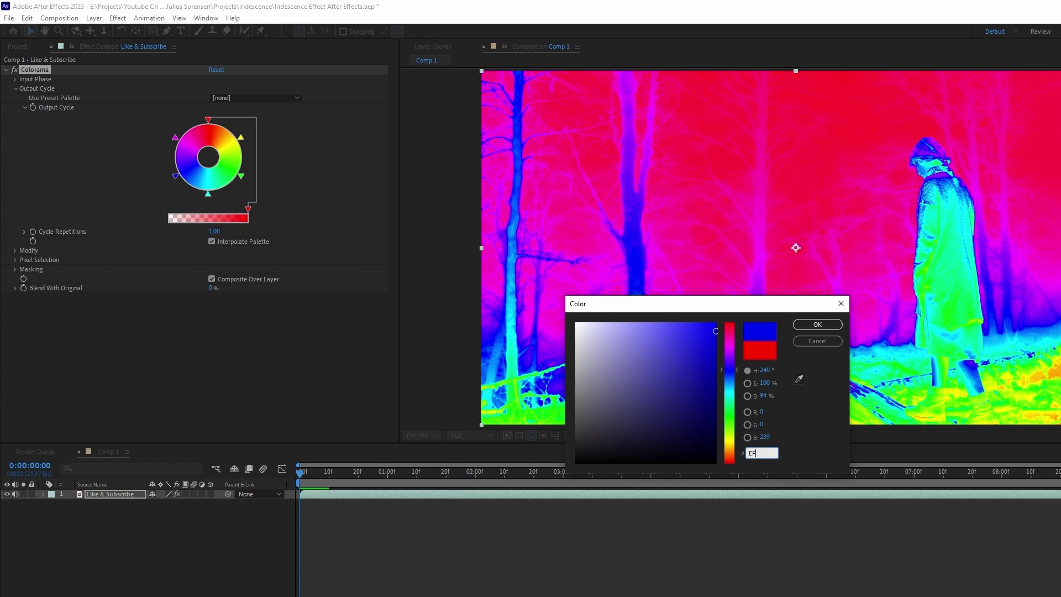
pyautogui.write('EFE6')
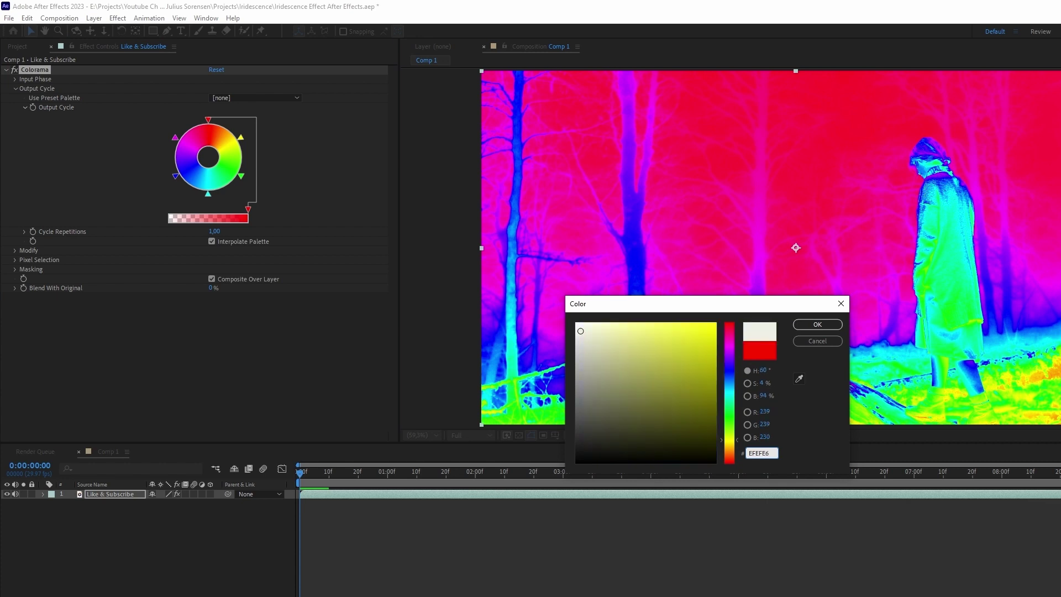
pyautogui.press('Return')
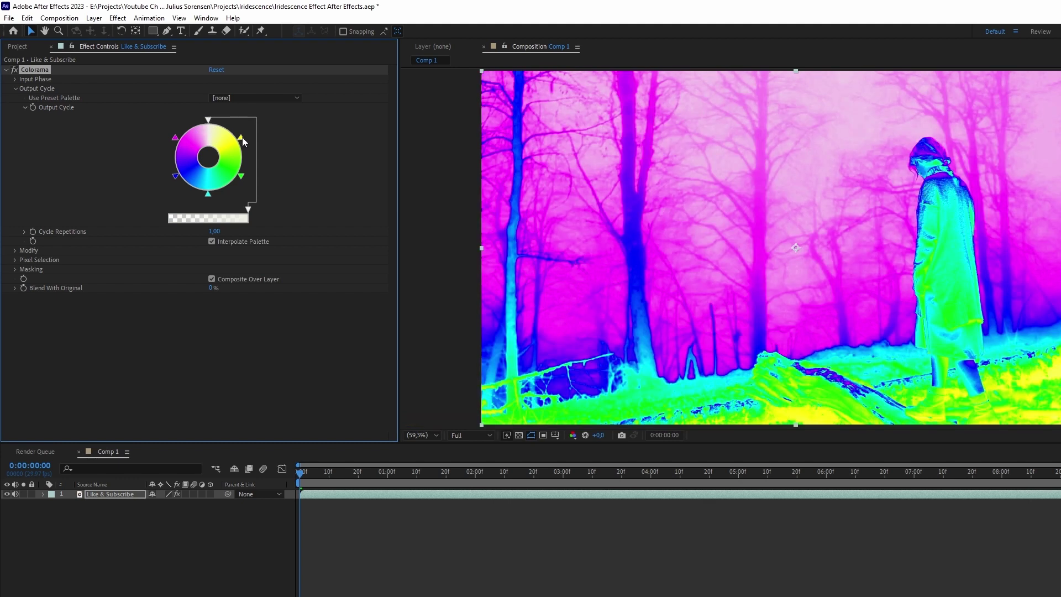
pyautogui.doubleClick(242, 140)
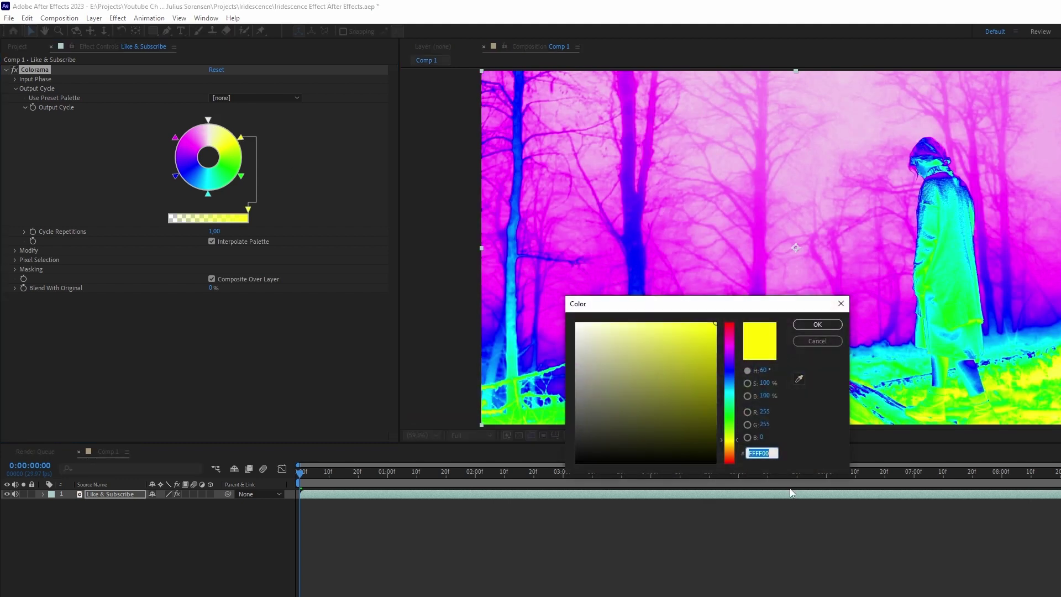
pyautogui.write('1B5')
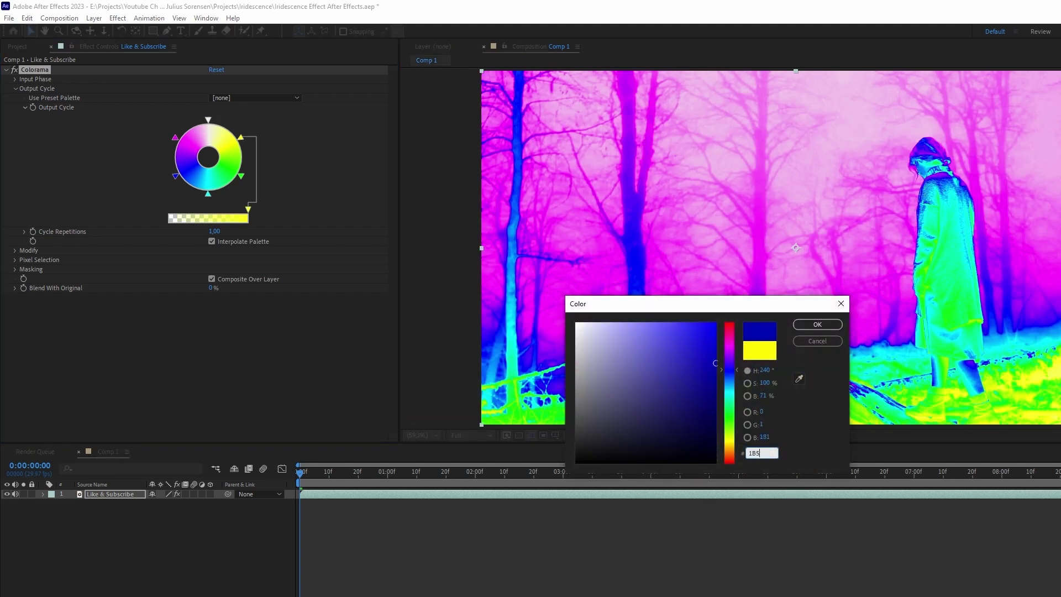
pyautogui.write('57C')
pyautogui.press('Return')
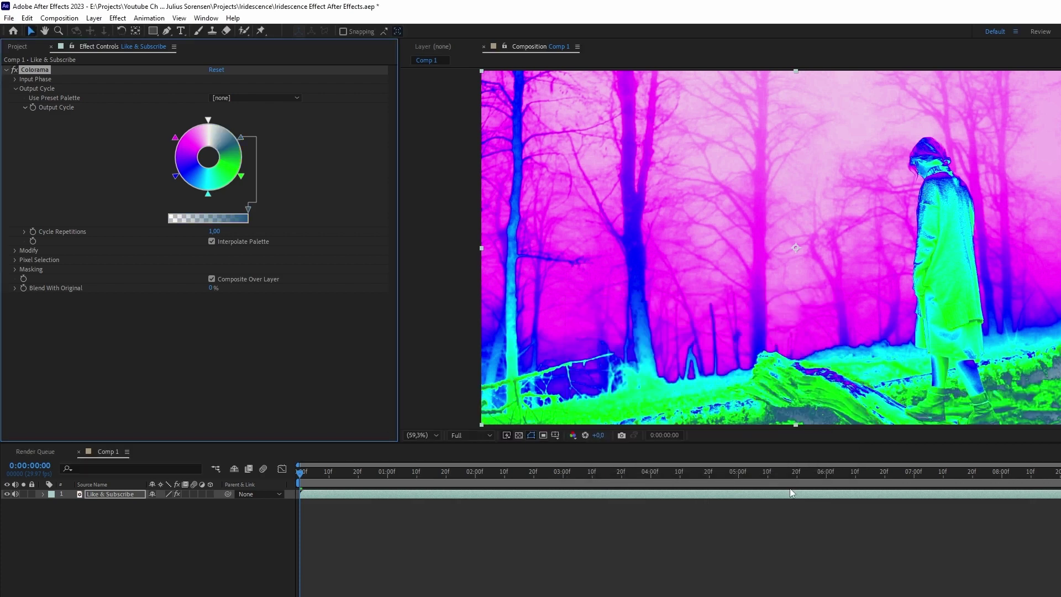
pyautogui.doubleClick(241, 176)
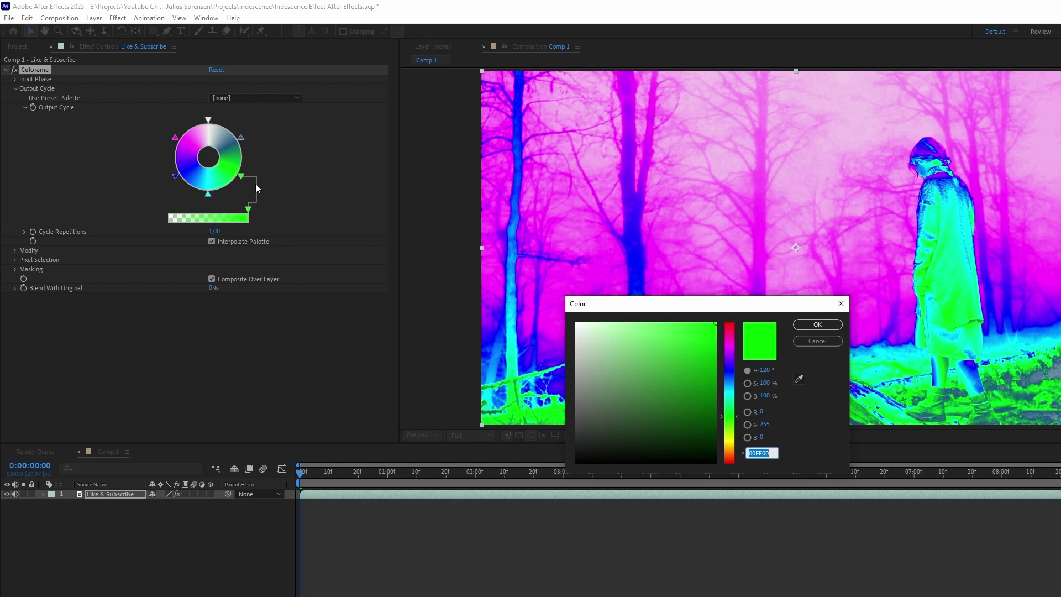
pyautogui.write('9D2')
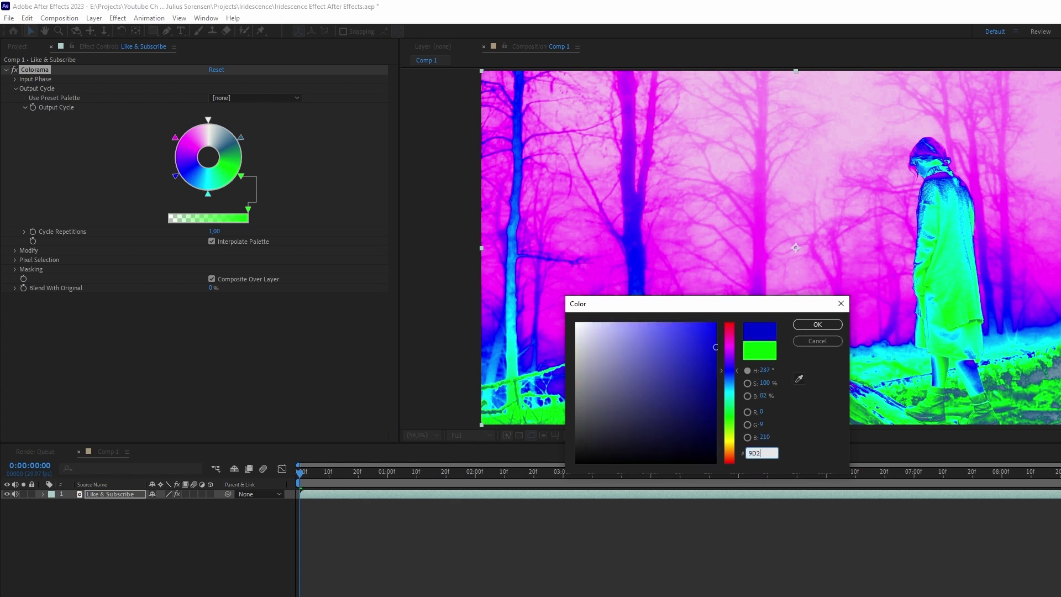
pyautogui.write('03F')
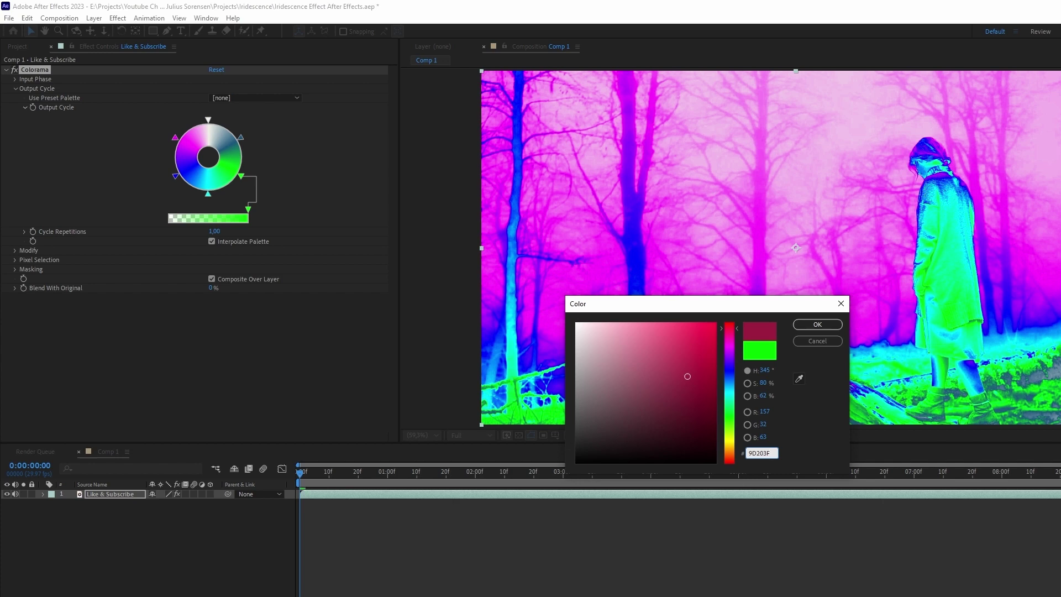
pyautogui.press('Return')
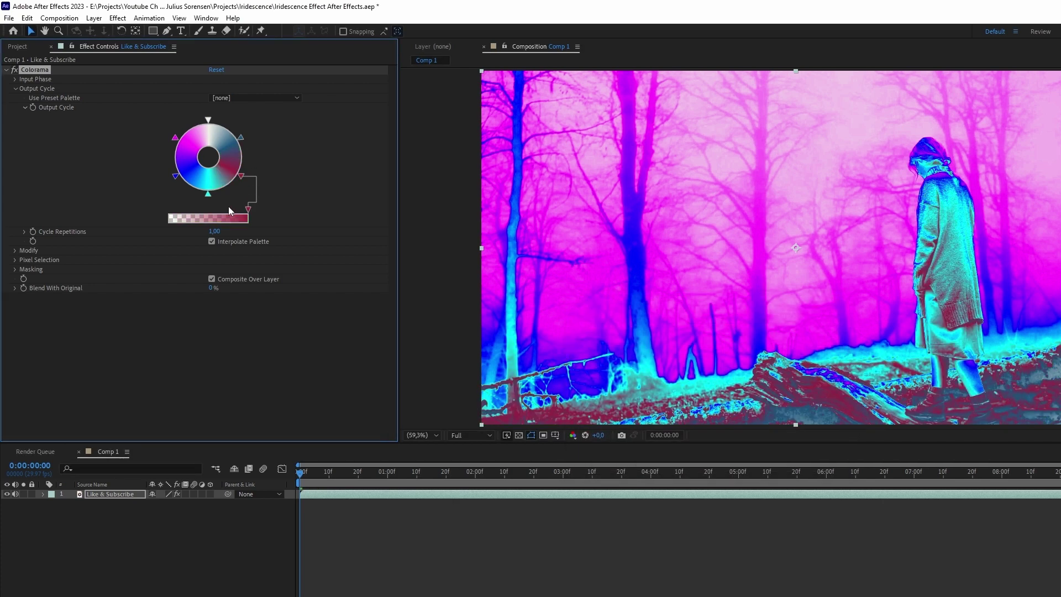
# Step: Set the white and cyan Output Cycle stops to the near-white colour
pyautogui.doubleClick(209, 122)
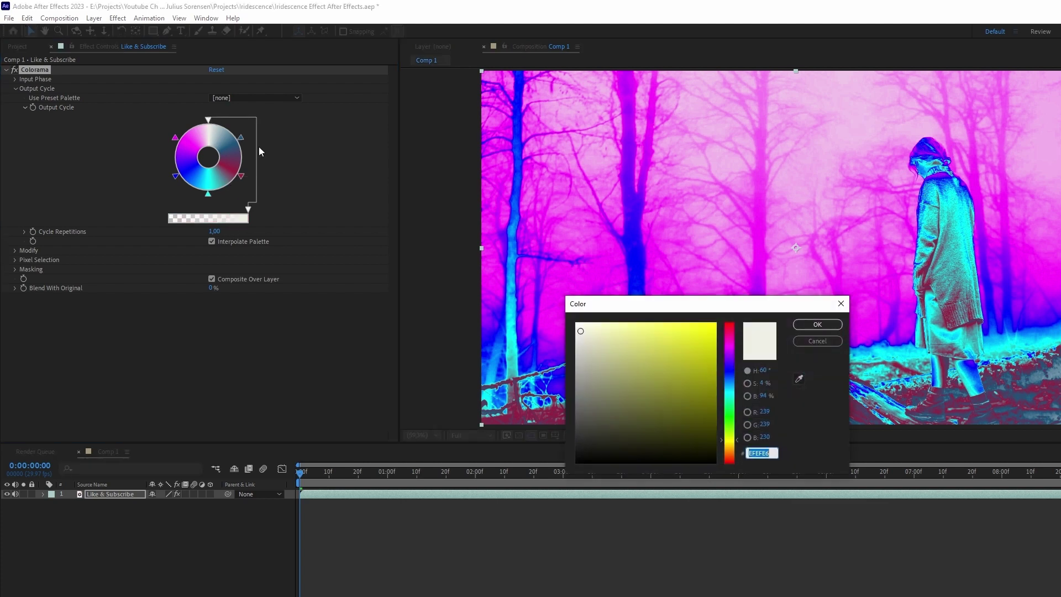
pyautogui.click(817, 324)
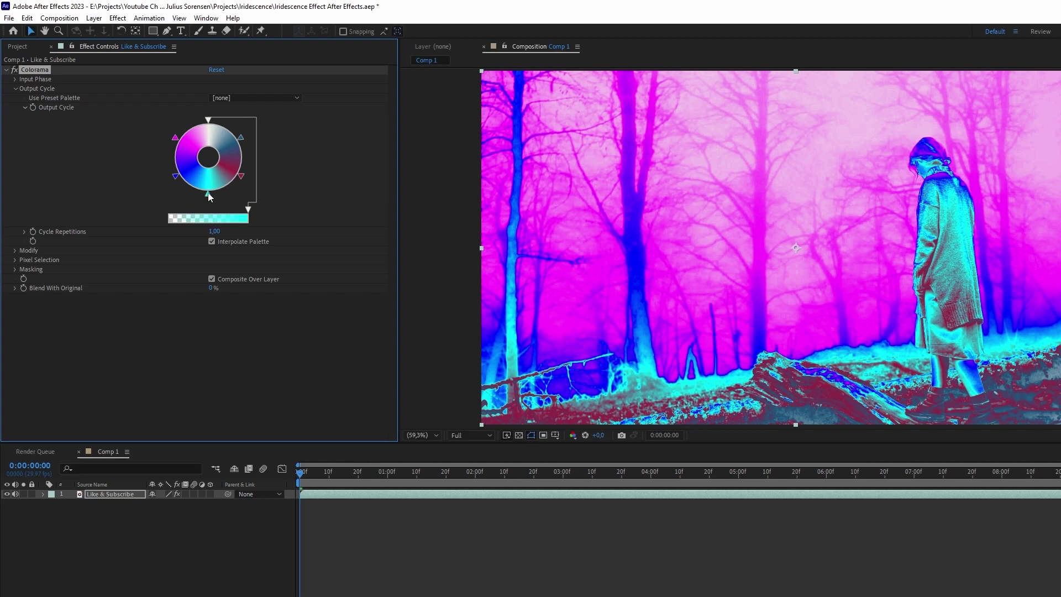
pyautogui.doubleClick(208, 193)
pyautogui.write('EFEFE6')
pyautogui.click(818, 324)
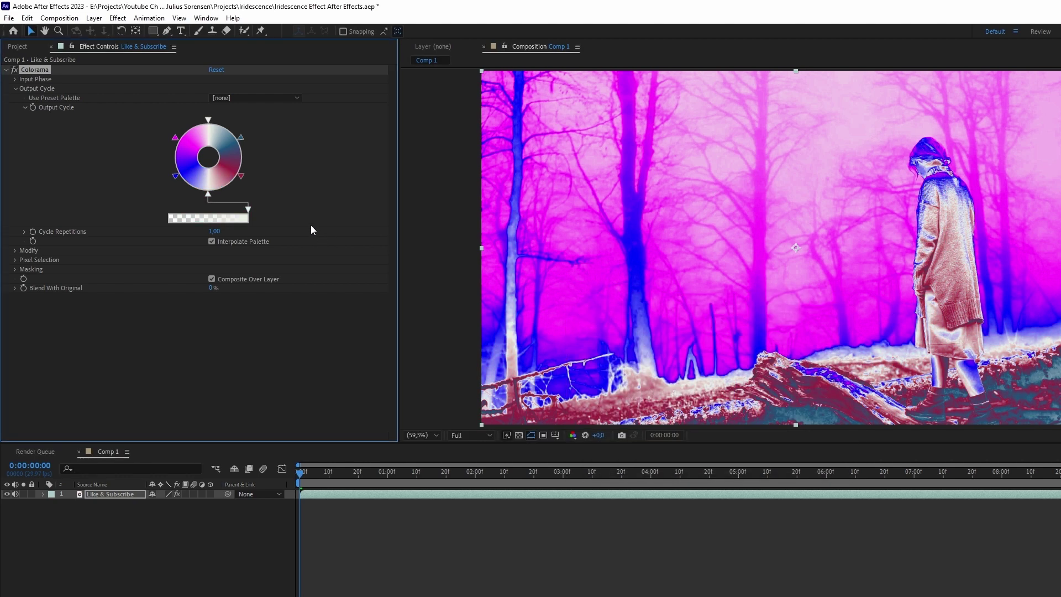
# Step: Give two blue gradient stops the 1B557C blue-grey colour
pyautogui.doubleClick(241, 136)
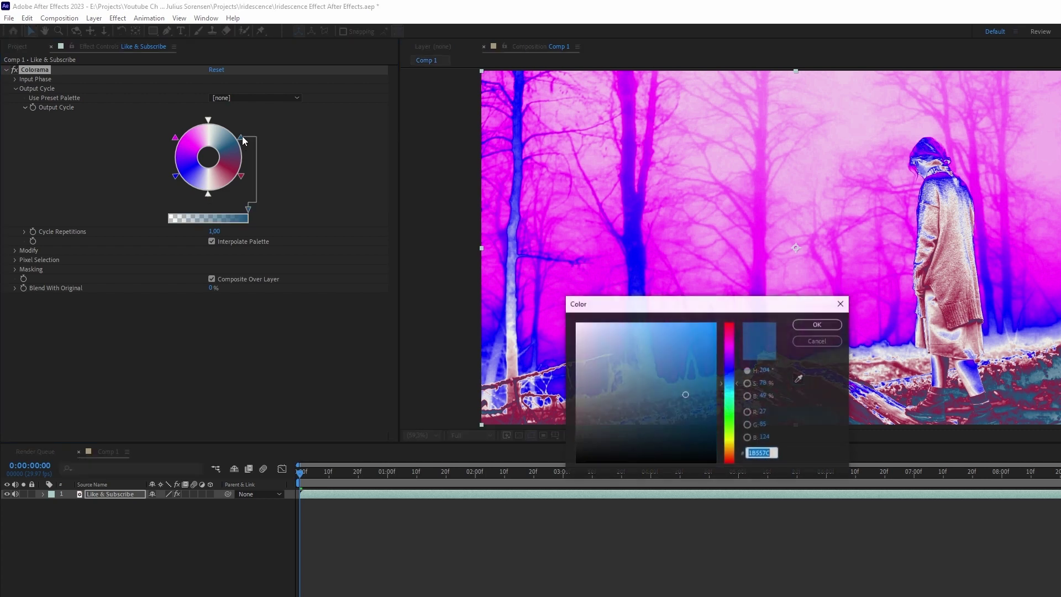
pyautogui.click(817, 325)
pyautogui.doubleClick(248, 207)
pyautogui.write('1B557C')
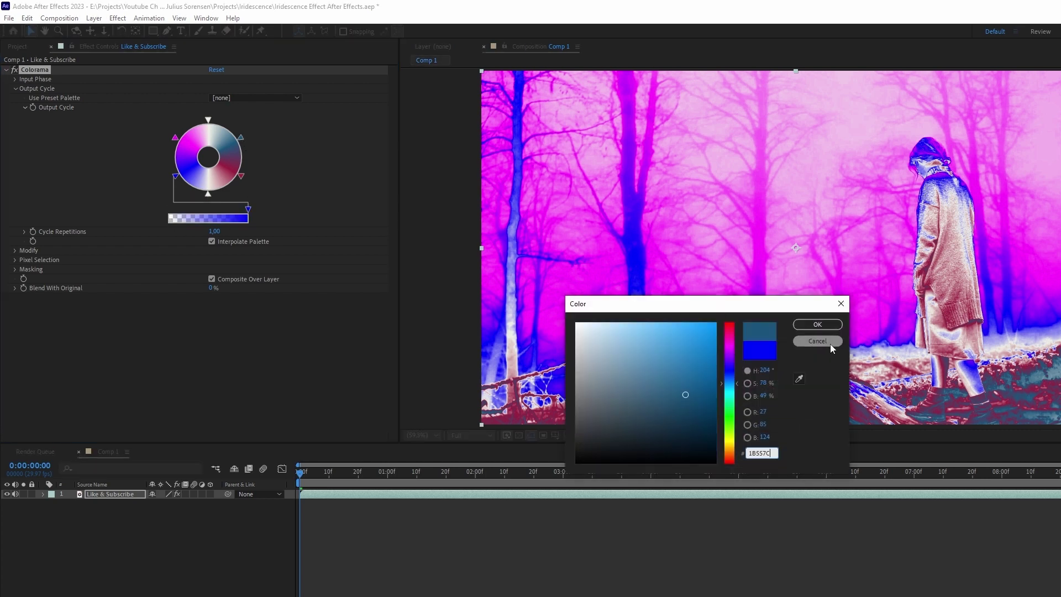
pyautogui.click(822, 324)
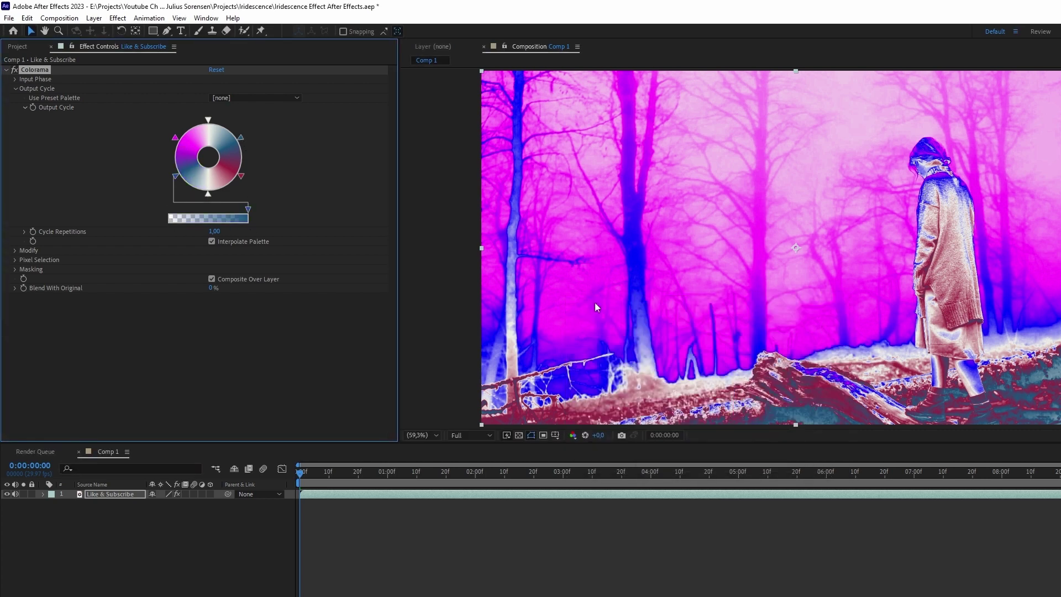
# Step: Check another stop, then change the magenta stop to red
pyautogui.doubleClick(240, 176)
pyautogui.click(818, 323)
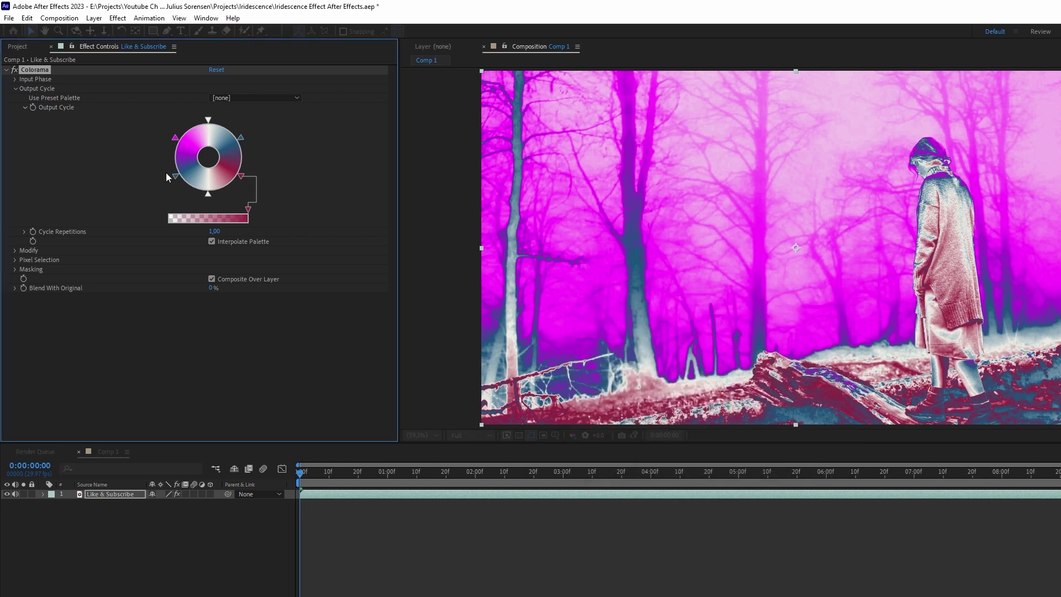
pyautogui.doubleClick(175, 140)
pyautogui.write('9D203F')
pyautogui.press('Return')
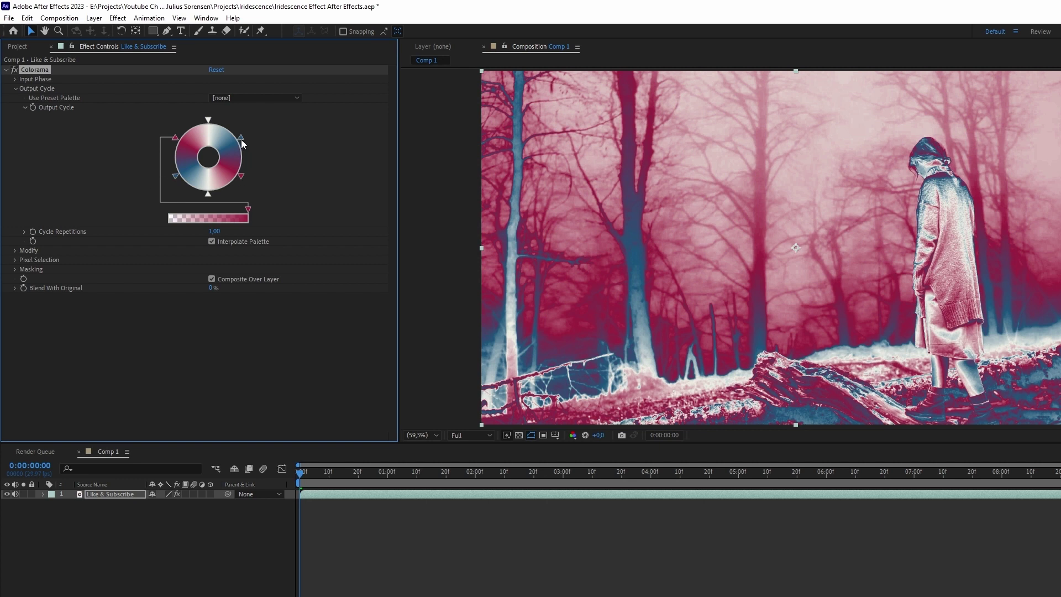
# Step: Move the top-right and bottom-right Output Cycle triangles to new spots around the ring
pyautogui.moveTo(241, 141); pyautogui.dragTo(233, 135)
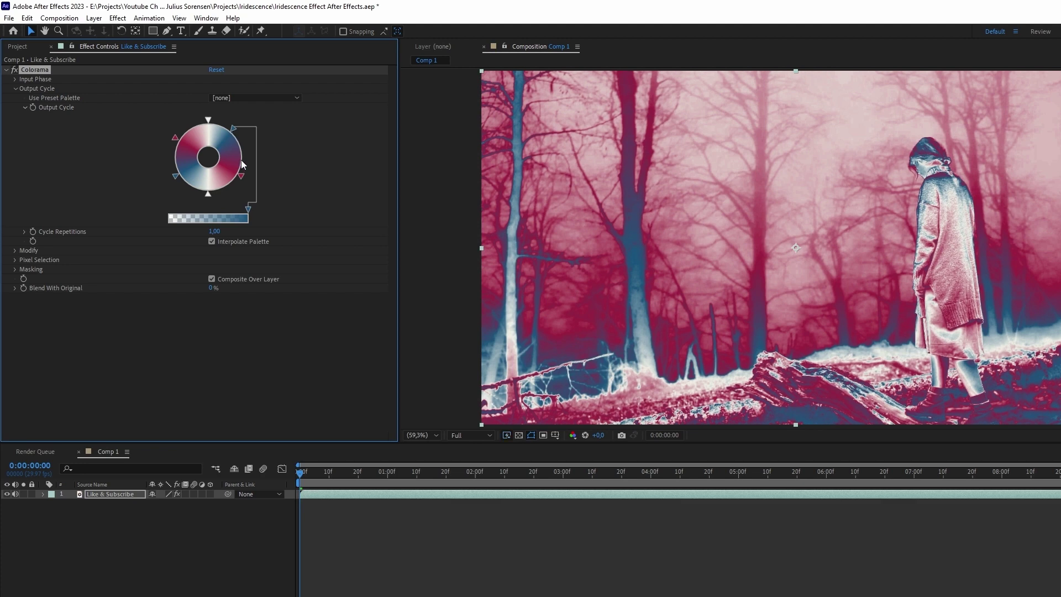
pyautogui.moveTo(240, 175)
pyautogui.mouseDown()
pyautogui.moveTo(181, 194)
pyautogui.moveTo(185, 132)
pyautogui.mouseUp()
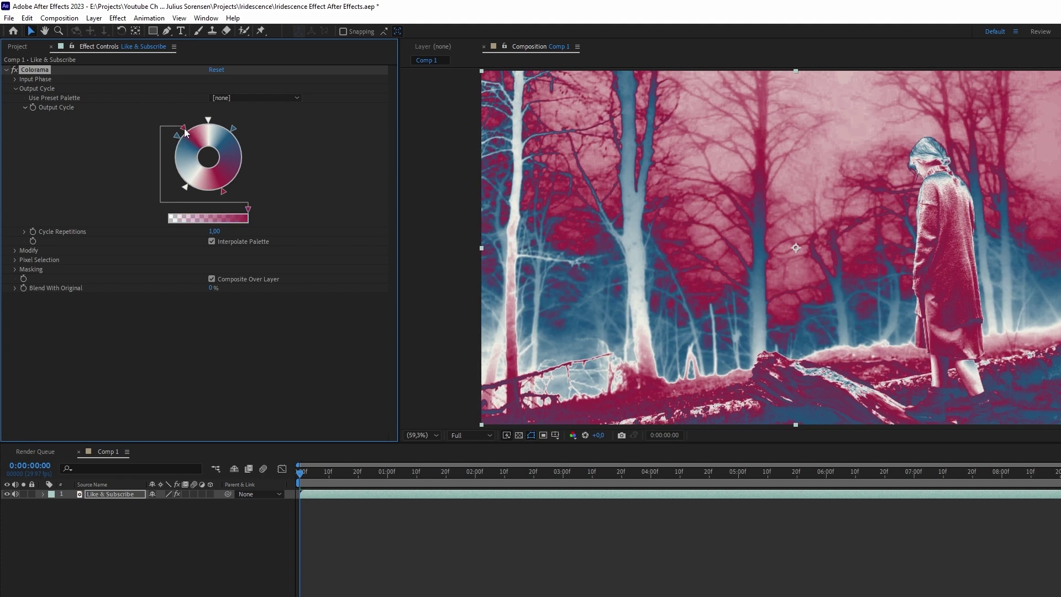
pyautogui.click(15, 79)
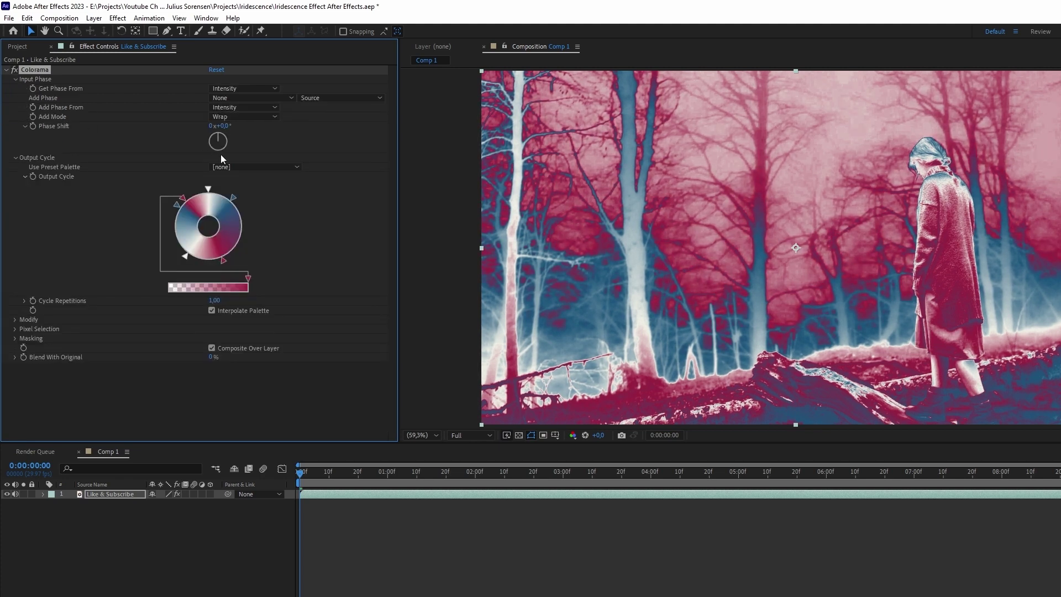
# Step: Set Colorama Phase Shift to 30° and preview the recoloured footage
pyautogui.moveTo(219, 126); pyautogui.dragTo(233, 126)
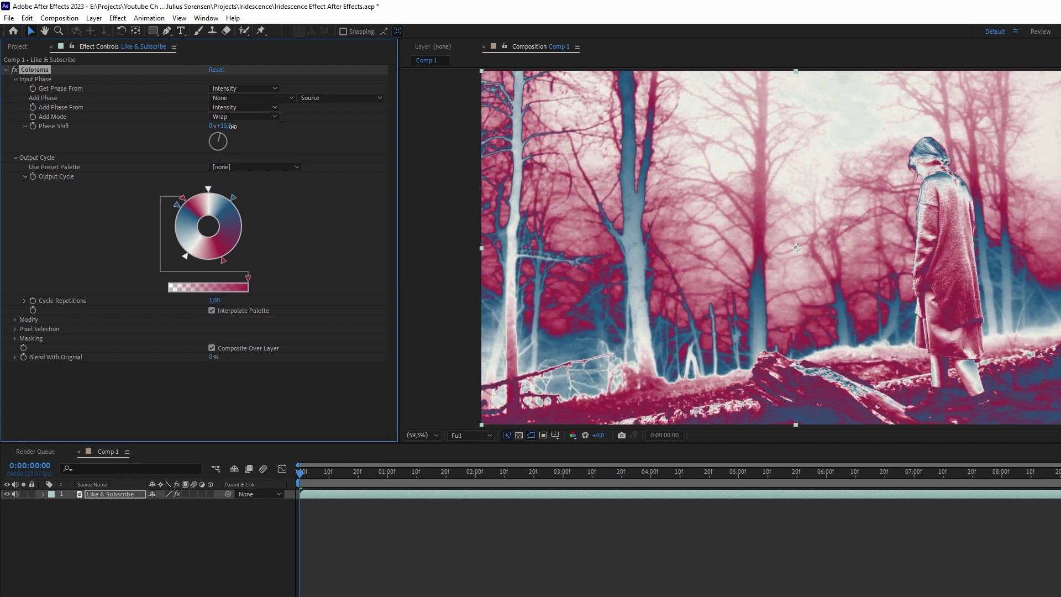
pyautogui.moveTo(234, 126); pyautogui.dragTo(240, 127)
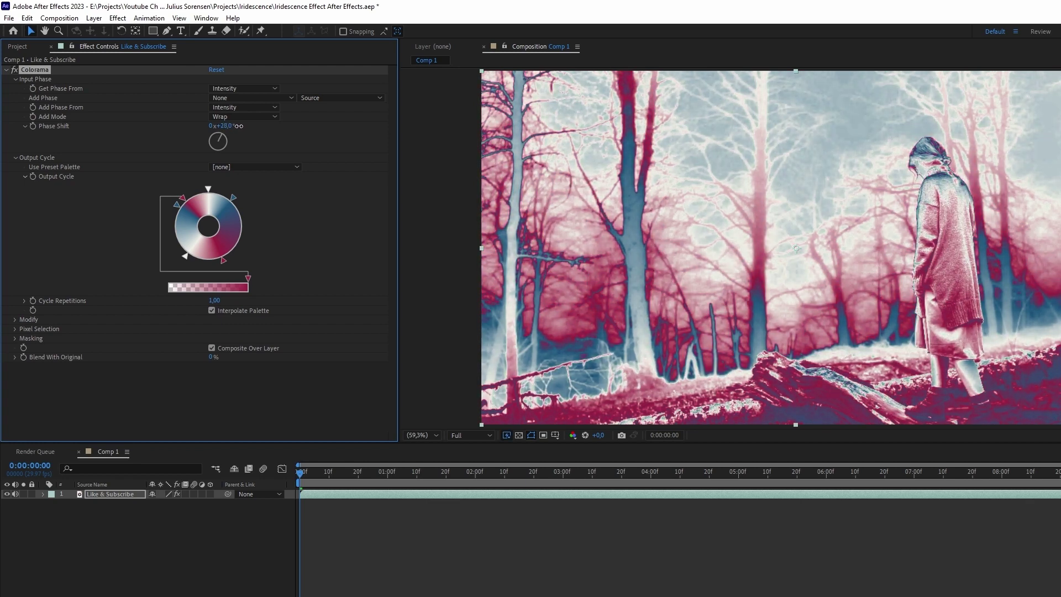
pyautogui.click(225, 126)
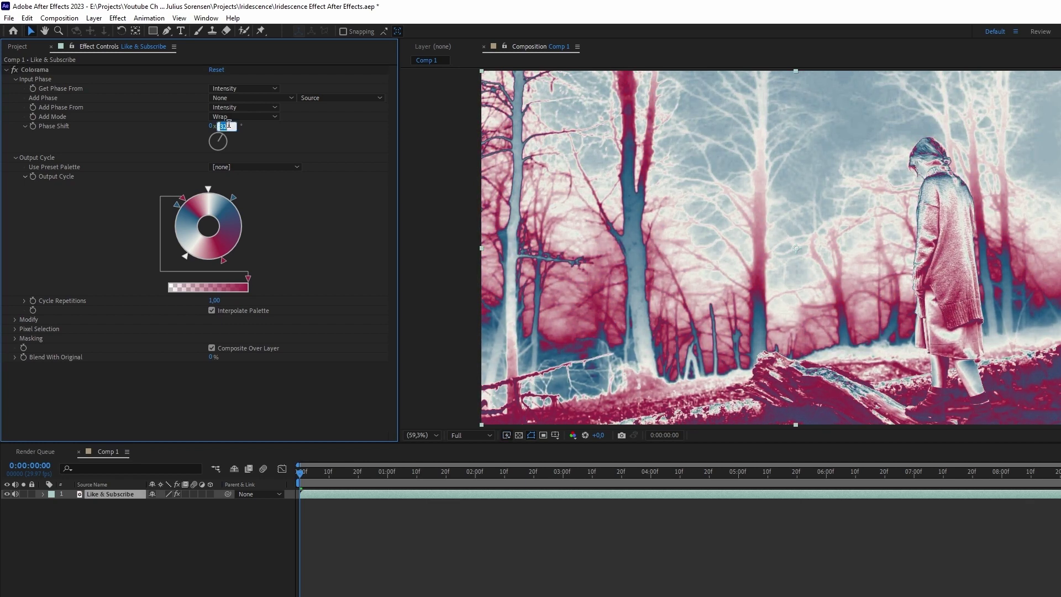
pyautogui.write('0')
pyautogui.press('Return')
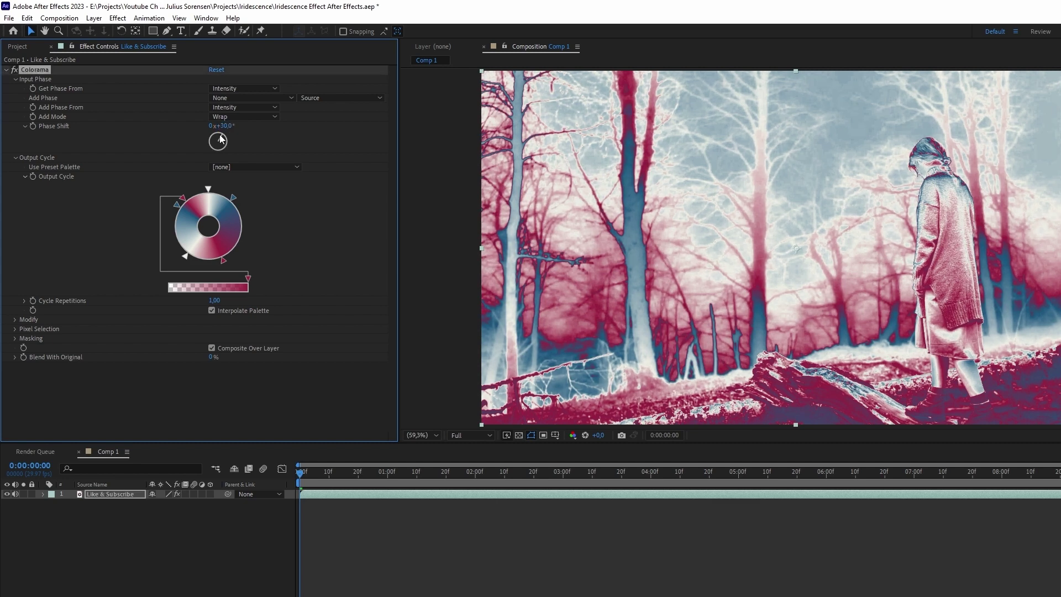
pyautogui.press('space')
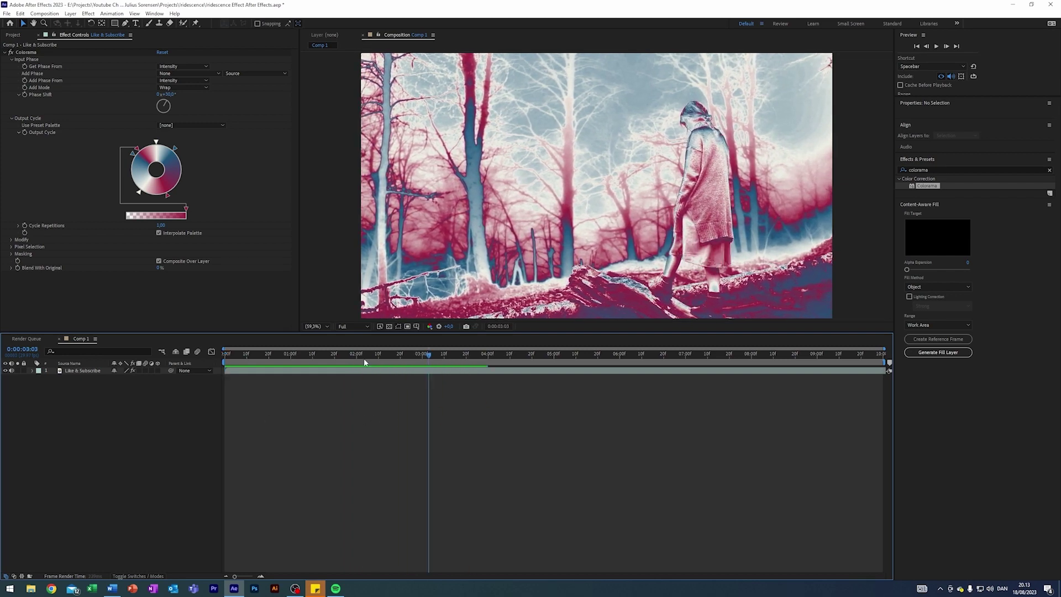
pyautogui.press('space')
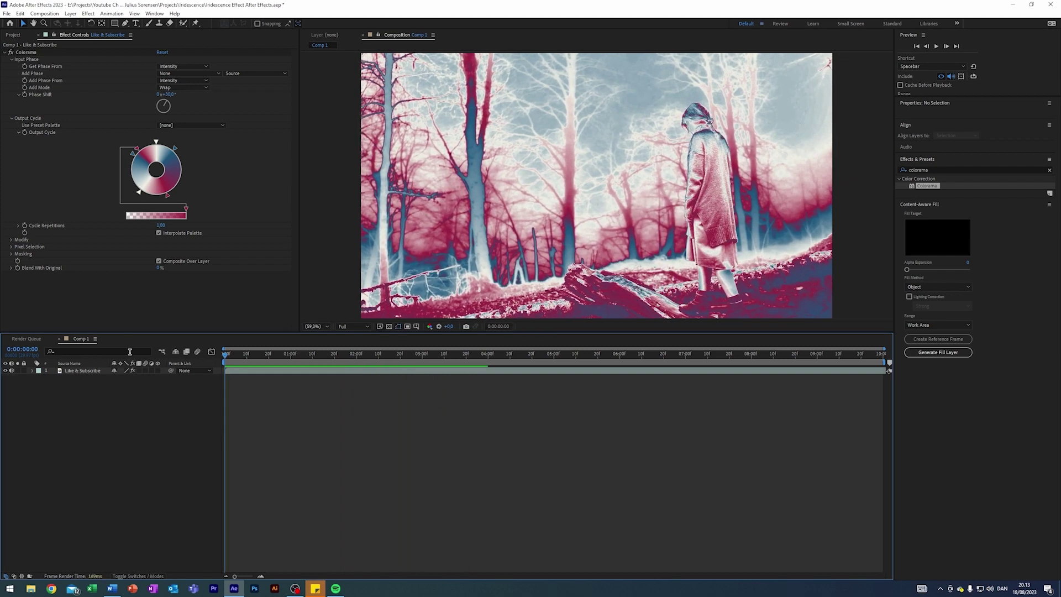
# Step: Keyframe Phase Shift from 0° at the start to 30° at 0:00:04:20, then preview
pyautogui.click(169, 94)
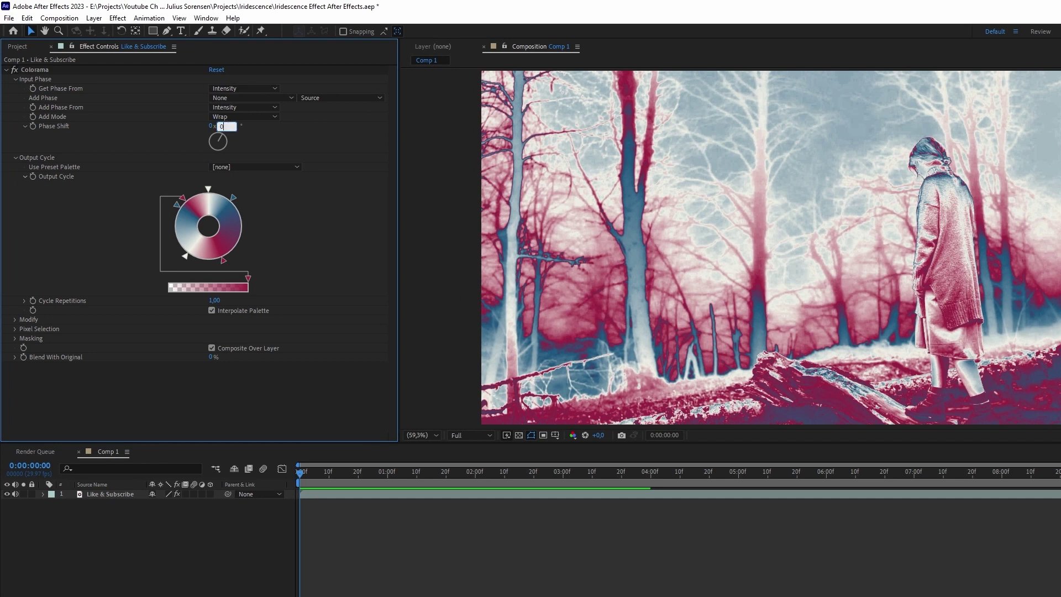
pyautogui.press('Return')
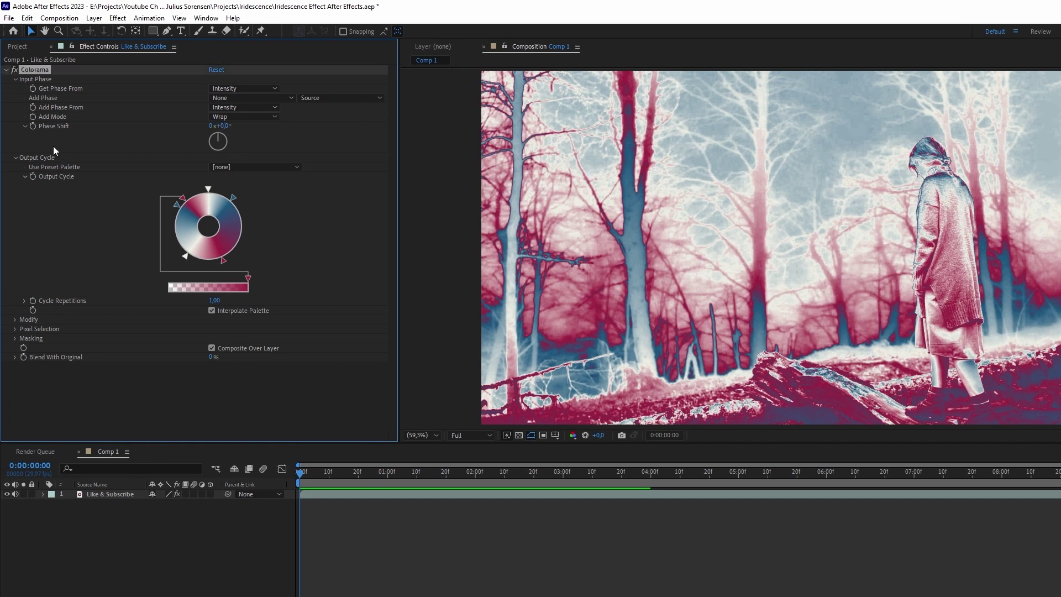
pyautogui.moveTo(308, 484); pyautogui.dragTo(709, 509)
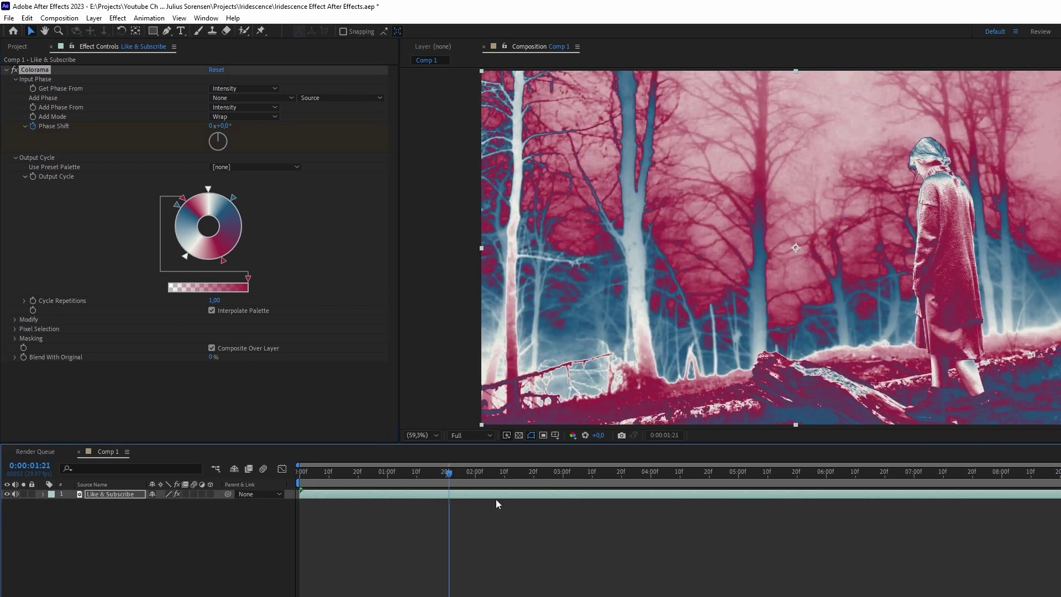
pyautogui.click(225, 126)
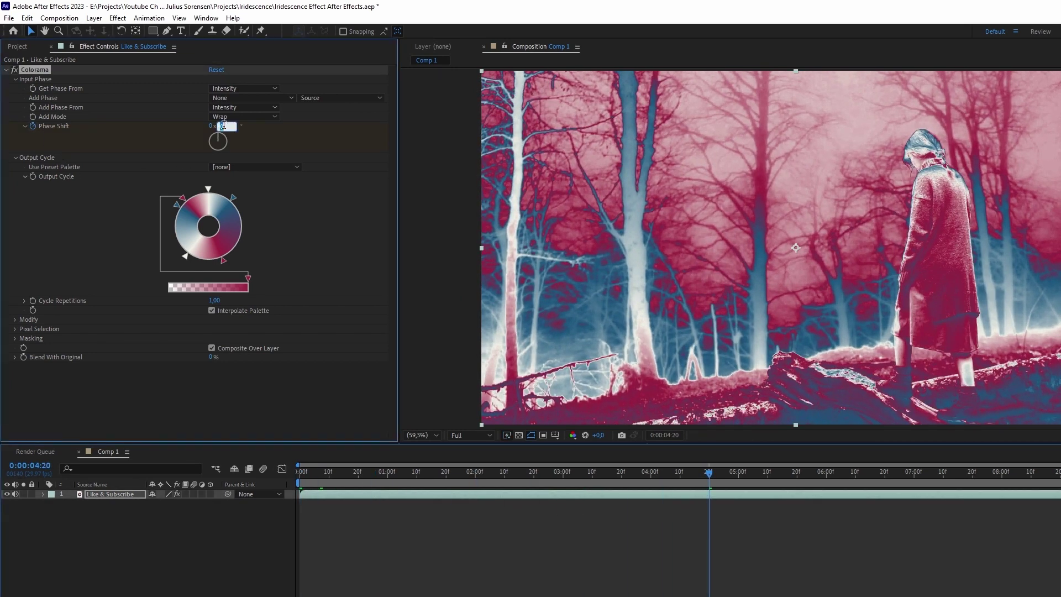
pyautogui.write('x+30,0°')
pyautogui.moveTo(712, 473); pyautogui.dragTo(235, 462)
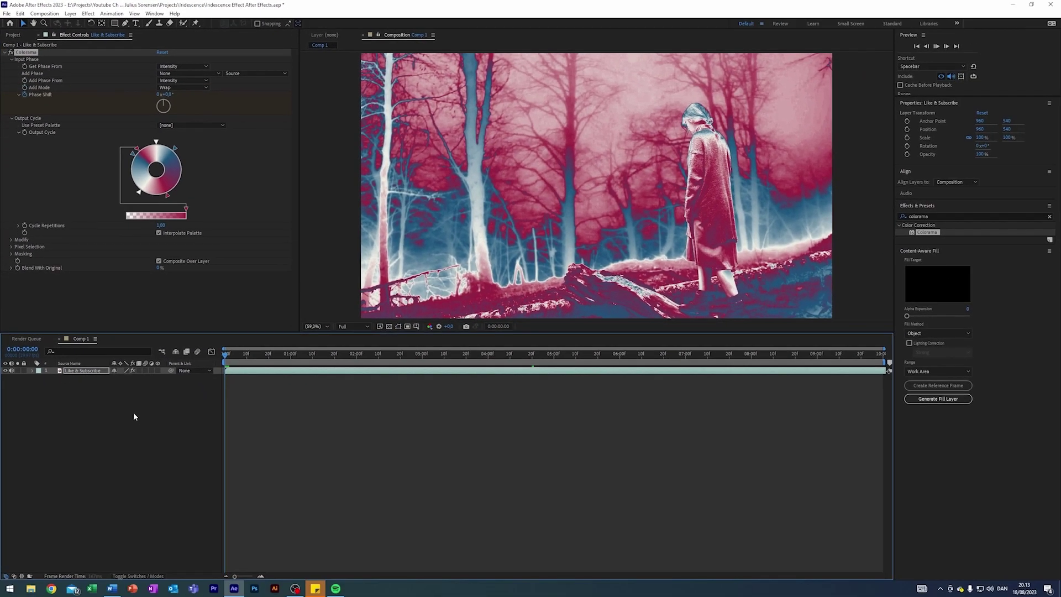
pyautogui.press('space')
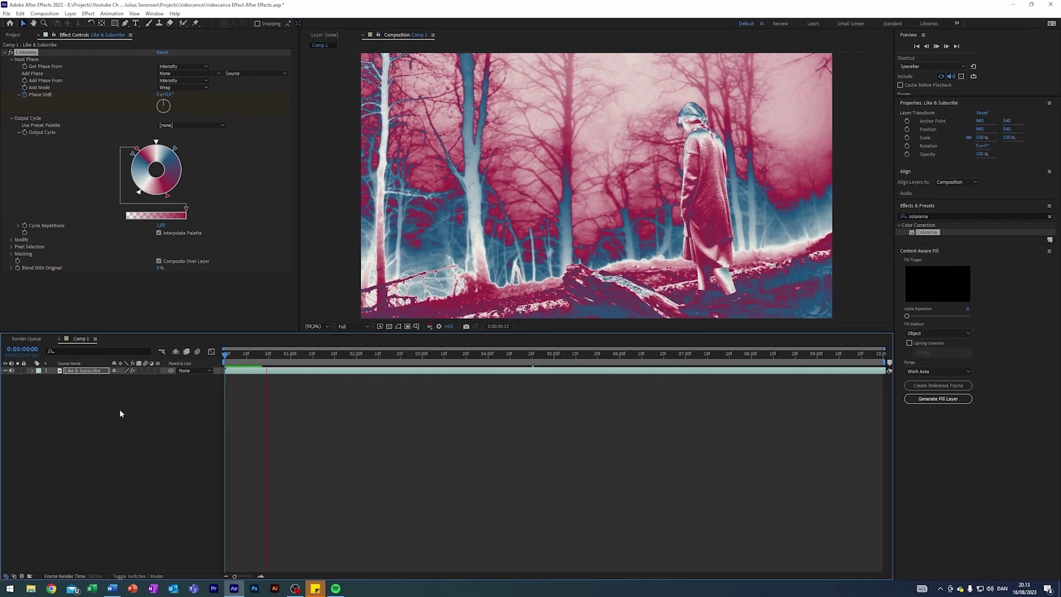